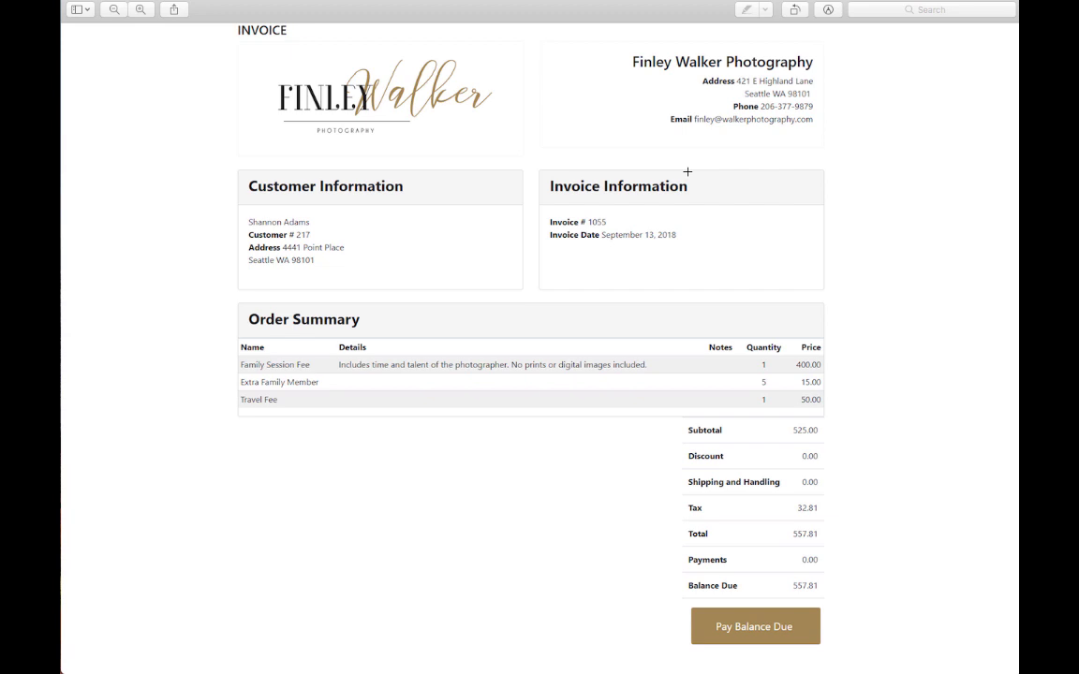
- Enlarge the sample invoice and review it from the header and logo downward
{"action": "key", "text": "super+plus"}
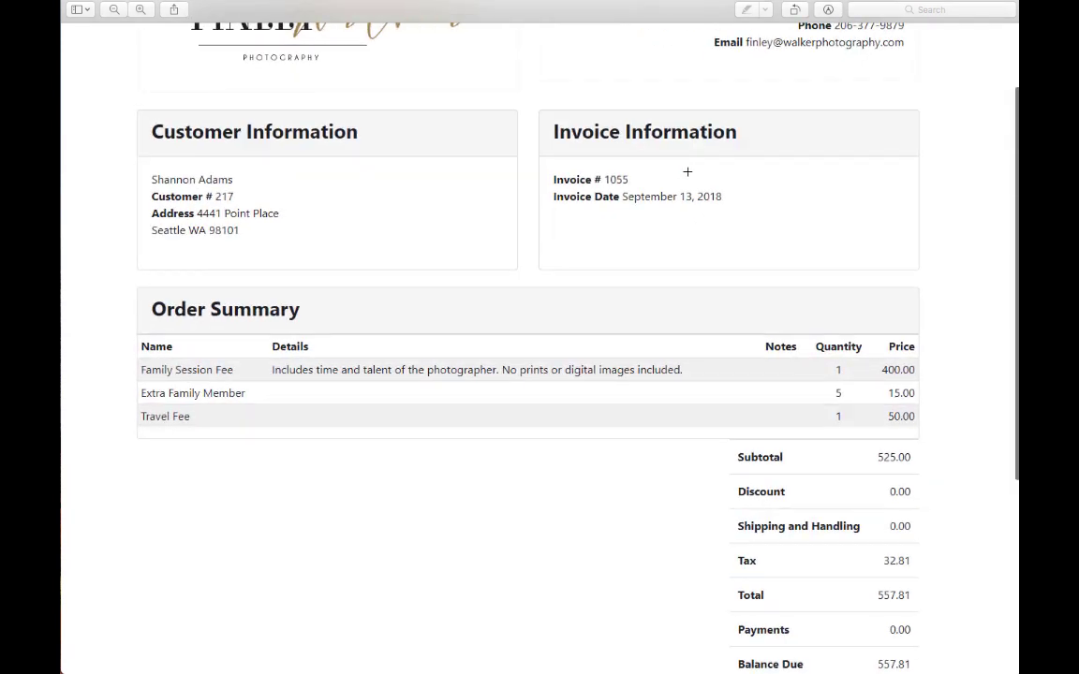
{"action": "scroll", "coordinate": [688, 171], "scroll_direction": "up", "scroll_amount": 2}
{"action": "scroll", "coordinate": [687, 171], "scroll_direction": "up", "scroll_amount": 1}
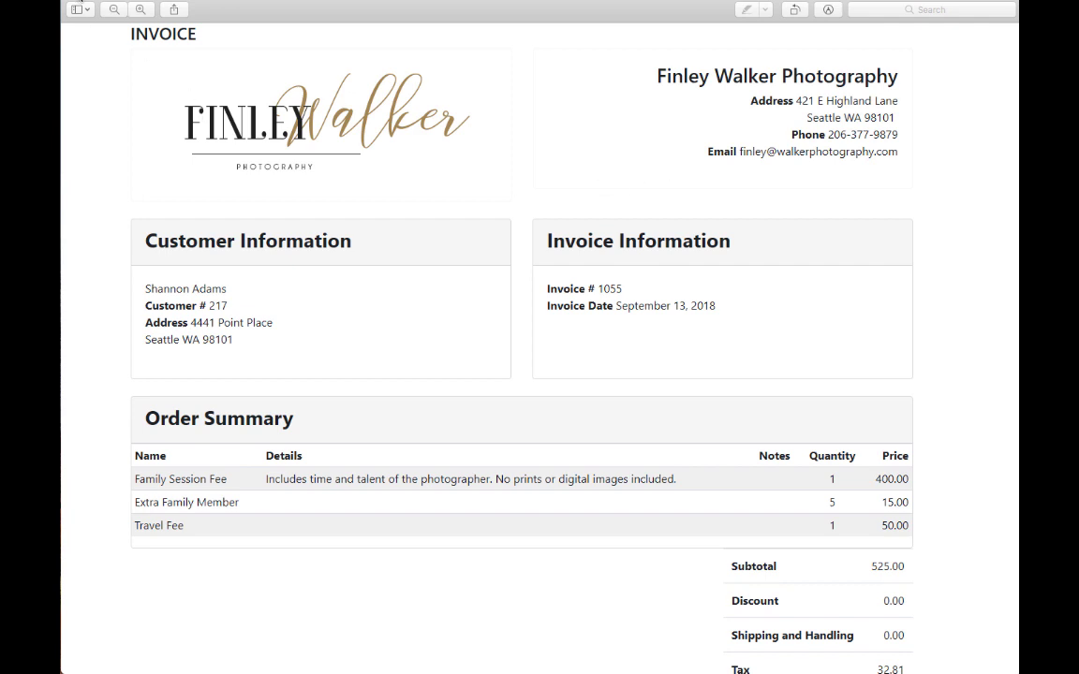
- Switch to StudioCloud and create a new HTML5 invoice template named "Default Portrait Invoice", set as the default print invoice template
{"action": "left_click", "coordinate": [87, 1]}
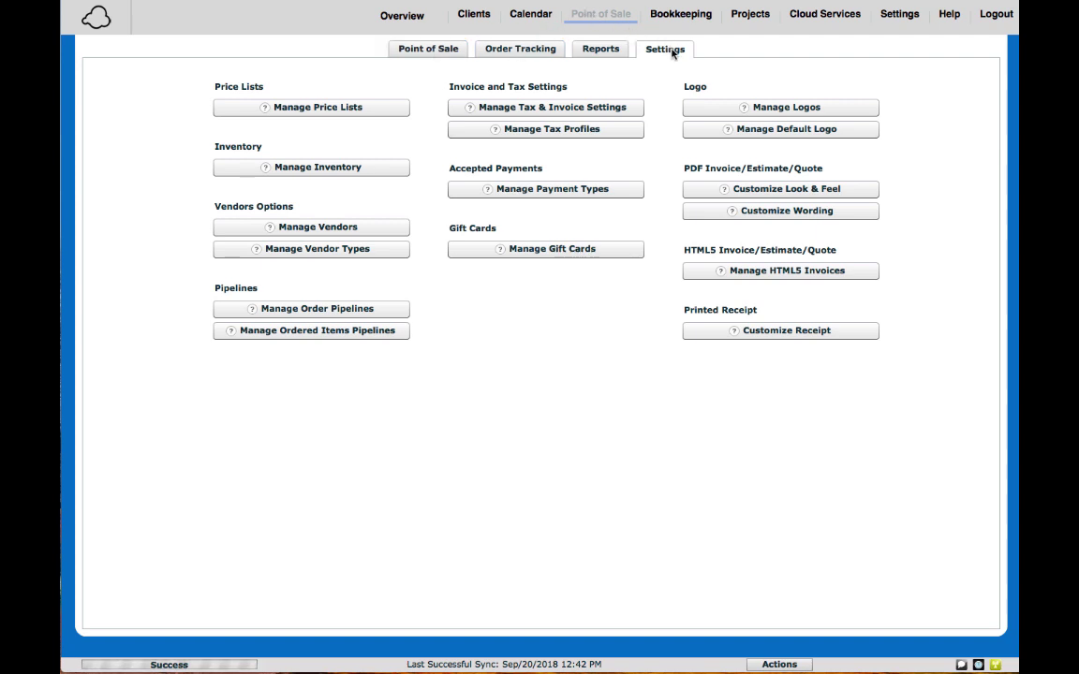
{"action": "left_click", "coordinate": [774, 274]}
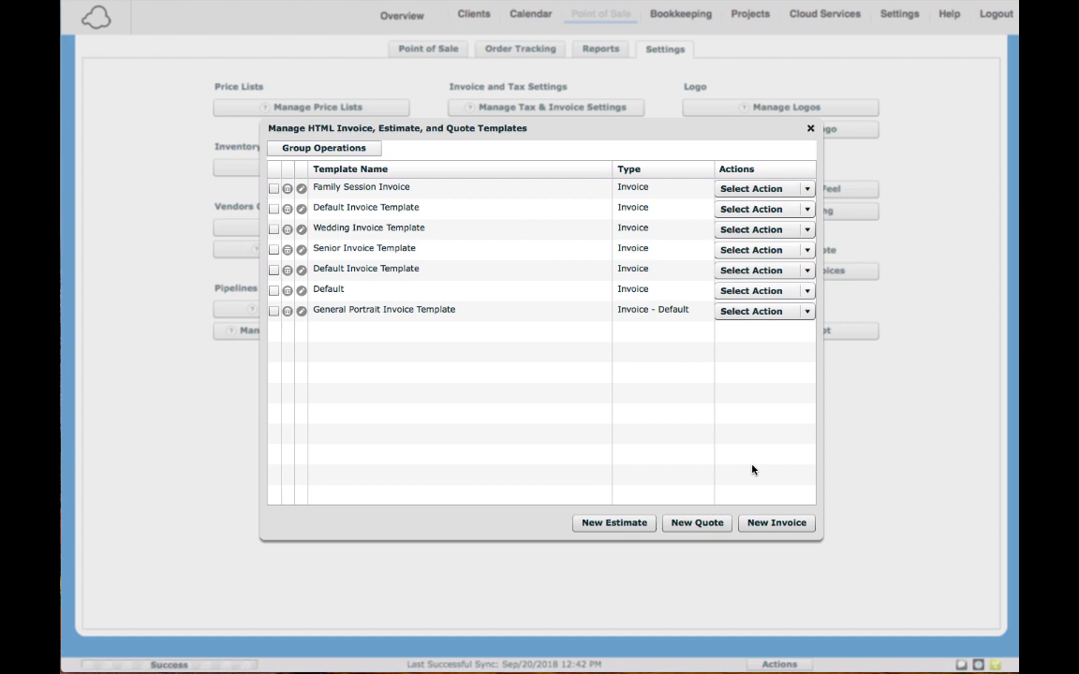
{"action": "left_click", "coordinate": [776, 524]}
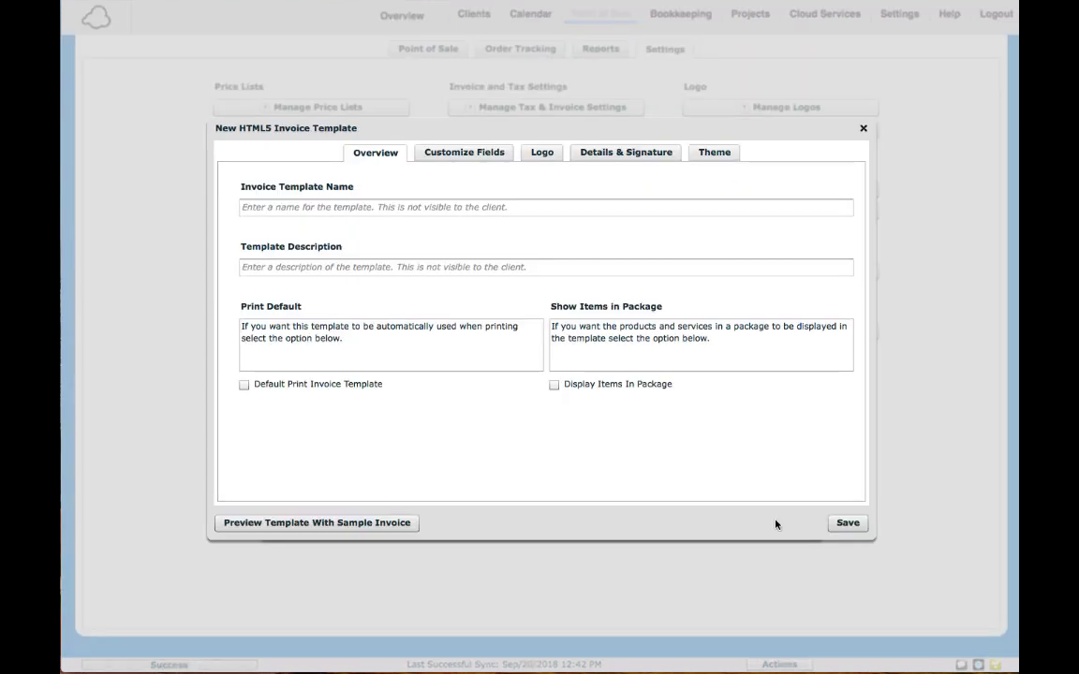
{"action": "left_click", "coordinate": [281, 202]}
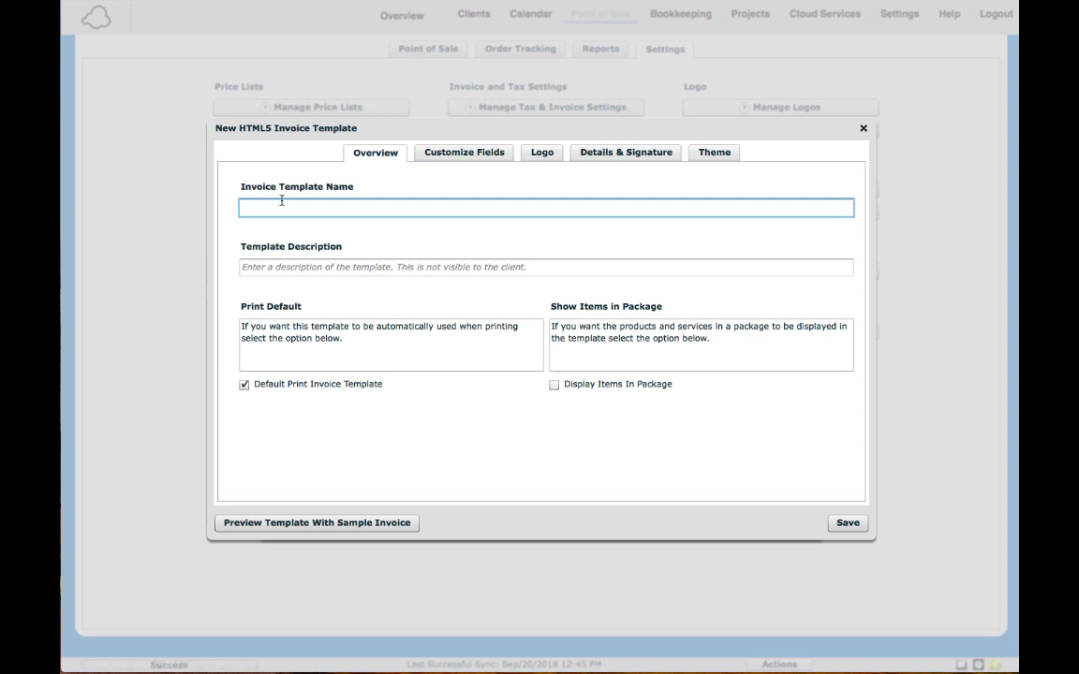
{"action": "type", "text": "Default Portrait Invoice"}
- Review the template's customizable fields, from business, invoice and customer information through ordered items, totals, payments and notes
{"action": "left_click", "coordinate": [462, 153]}
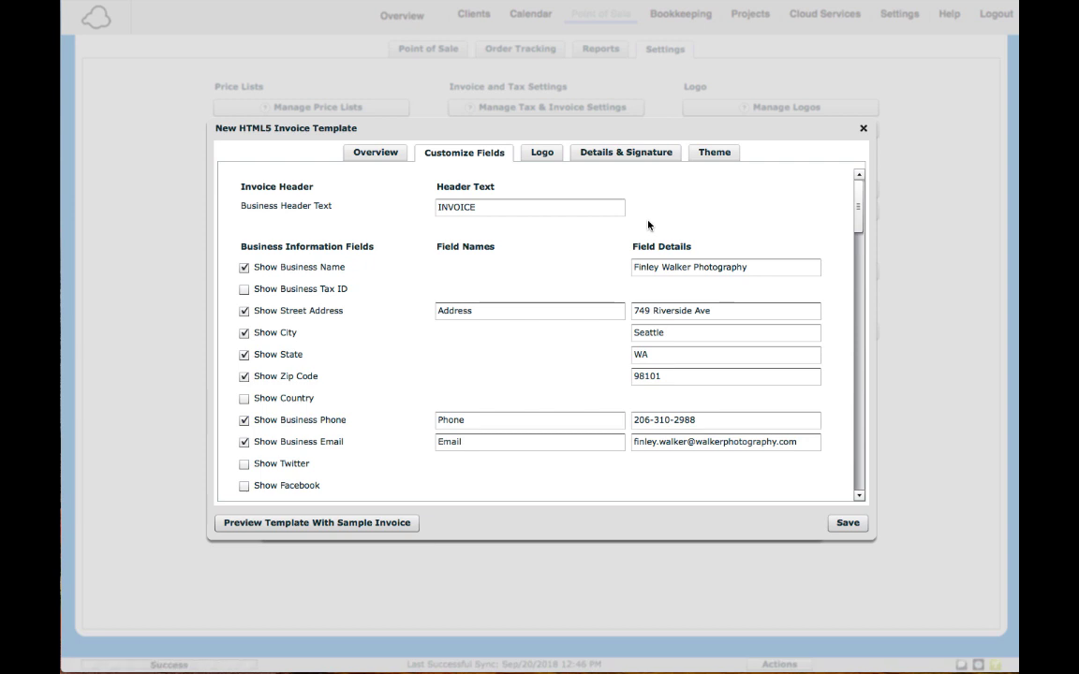
{"action": "scroll", "coordinate": [648, 225], "scroll_direction": "down", "scroll_amount": 3}
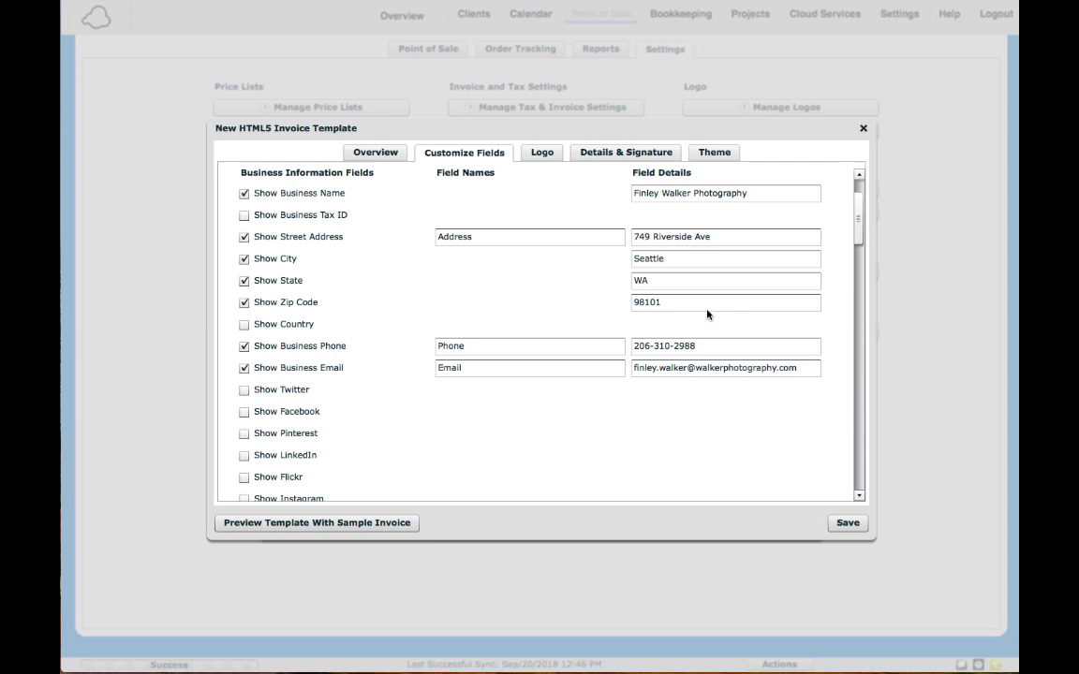
{"action": "scroll", "coordinate": [706, 309], "scroll_direction": "down", "scroll_amount": 5}
{"action": "scroll", "coordinate": [707, 310], "scroll_direction": "down", "scroll_amount": 3}
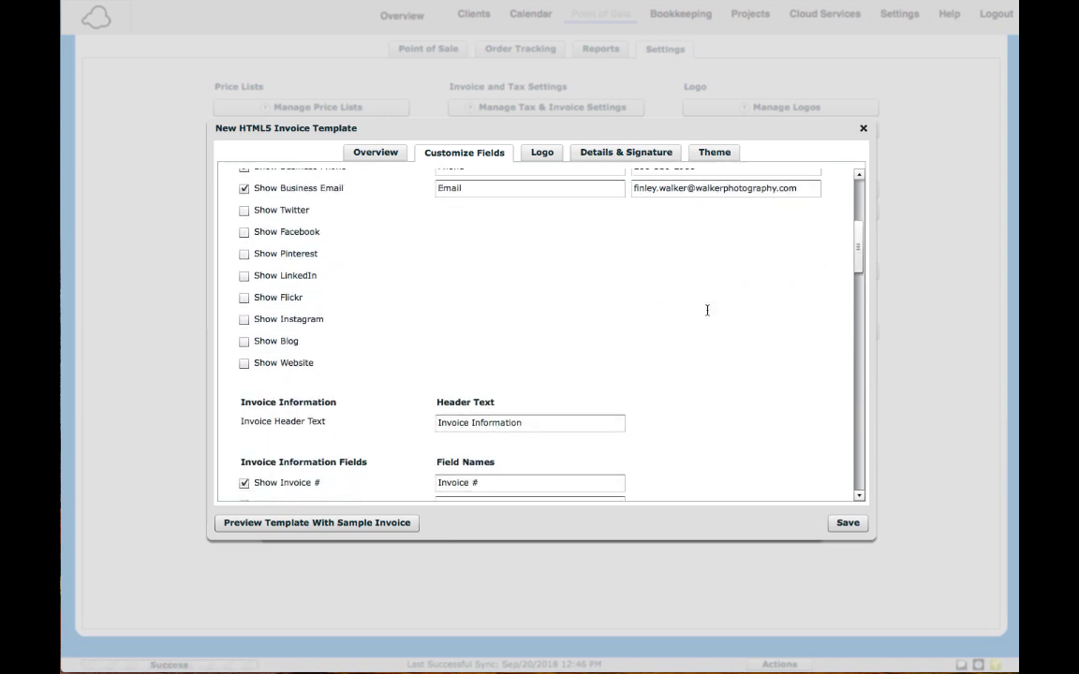
{"action": "scroll", "coordinate": [707, 310], "scroll_direction": "down", "scroll_amount": 5}
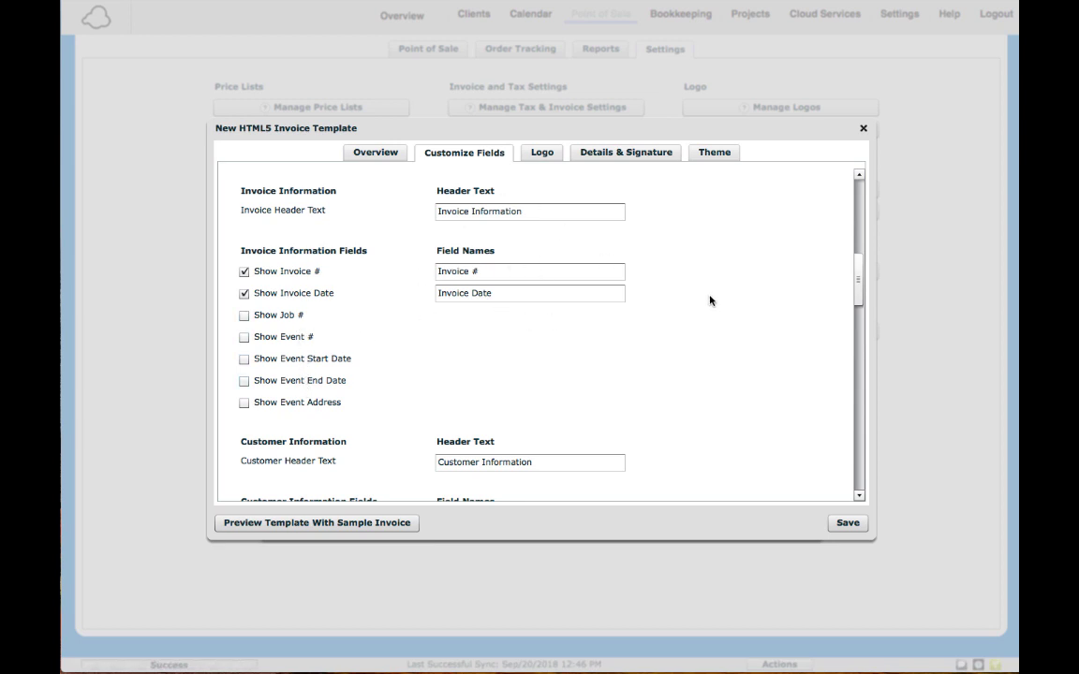
{"action": "scroll", "coordinate": [716, 299], "scroll_direction": "down", "scroll_amount": 5}
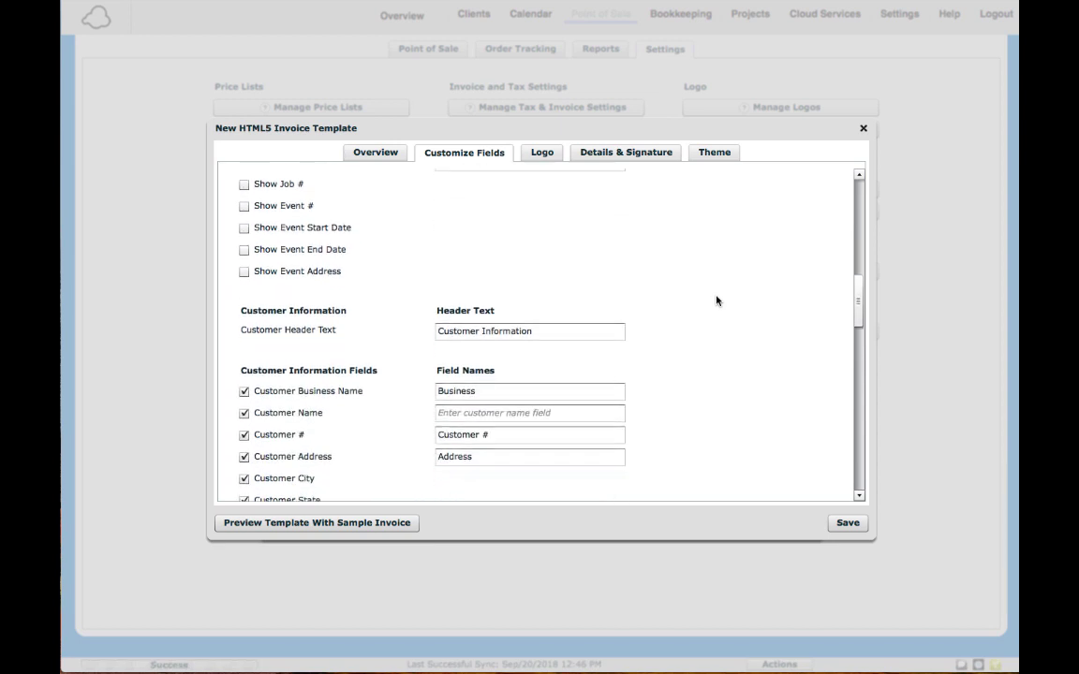
{"action": "scroll", "coordinate": [716, 300], "scroll_direction": "down", "scroll_amount": 7}
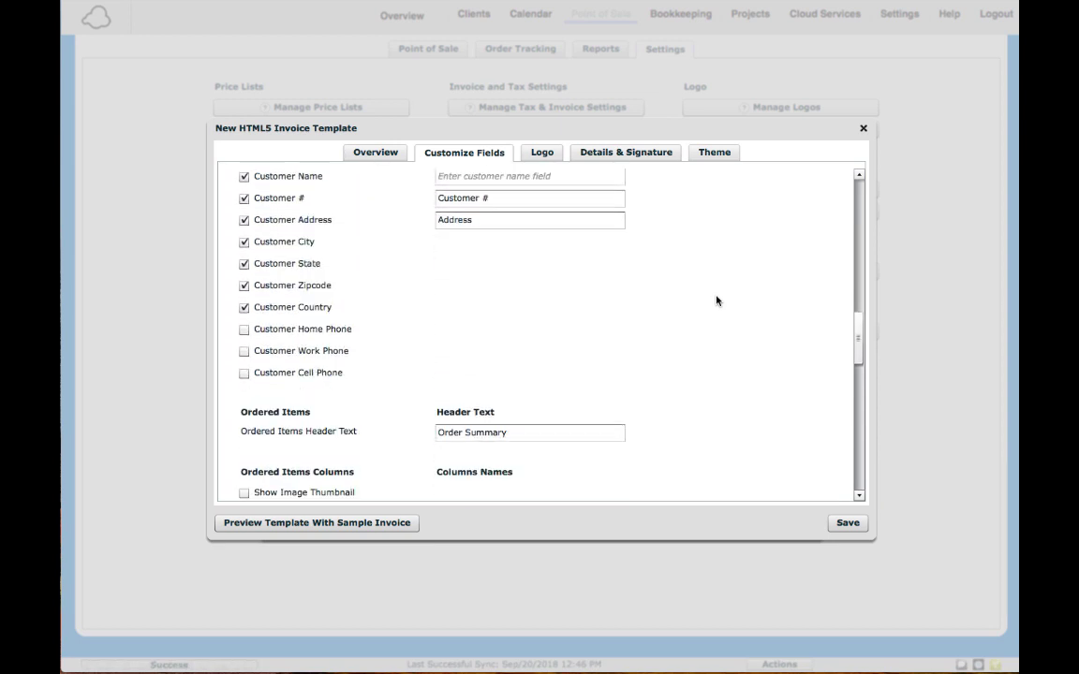
{"action": "scroll", "coordinate": [717, 300], "scroll_direction": "down", "scroll_amount": 15}
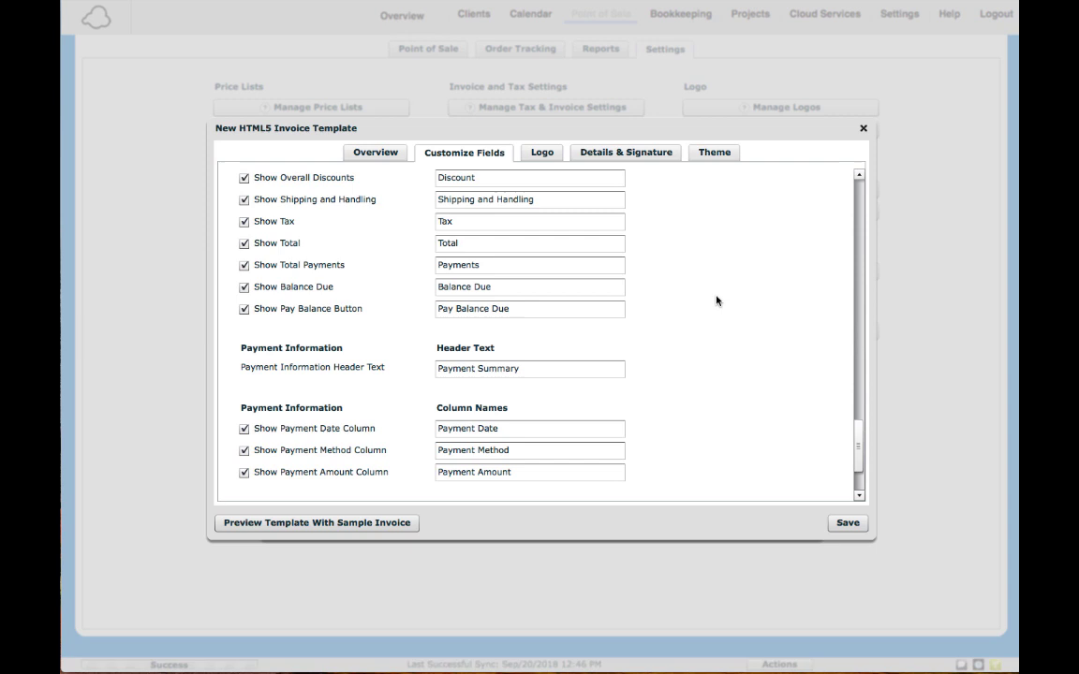
{"action": "scroll", "coordinate": [716, 300], "scroll_direction": "down", "scroll_amount": 1}
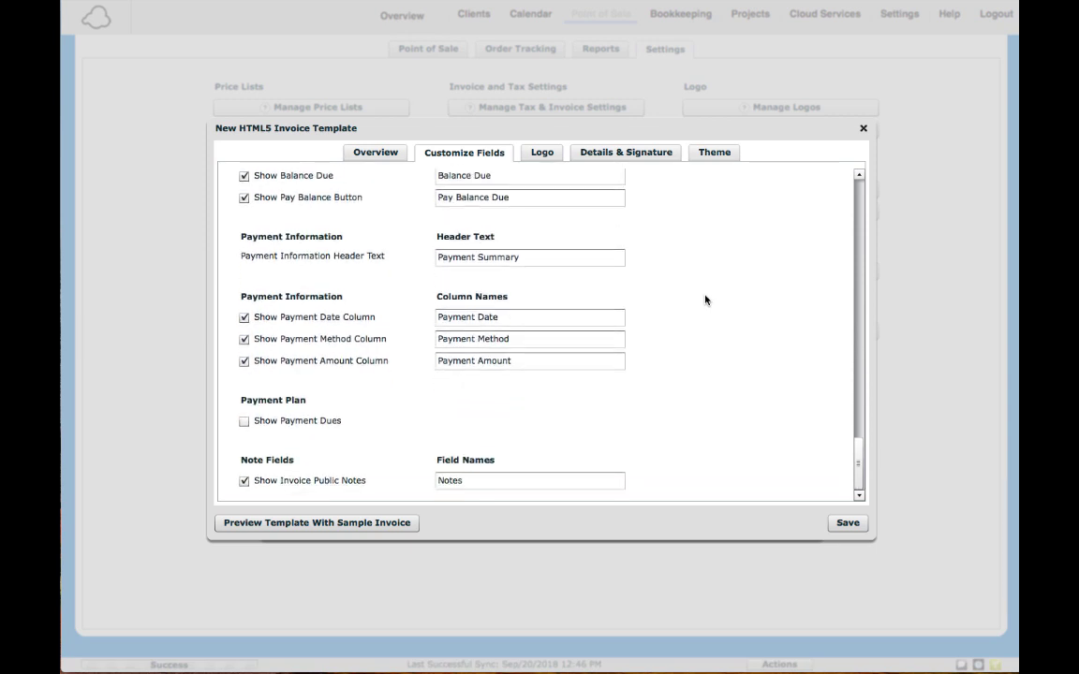
- Add Invoice Logo #1 to the template and view the additional details and signature options
{"action": "left_click", "coordinate": [542, 153]}
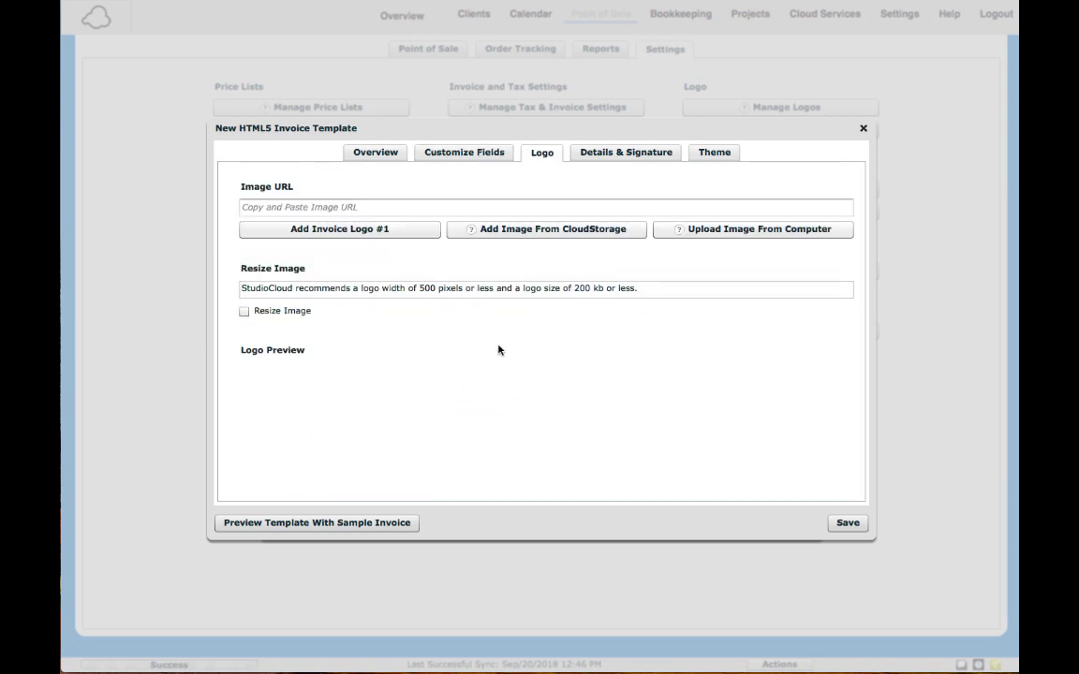
{"action": "left_click", "coordinate": [347, 230]}
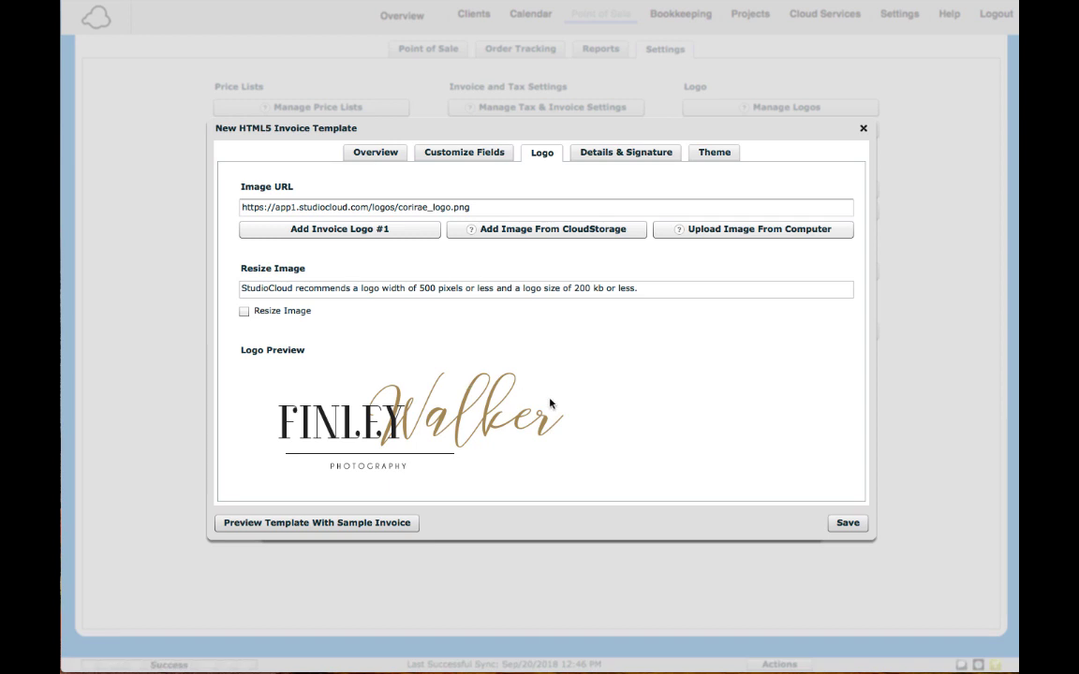
{"action": "left_click", "coordinate": [611, 157]}
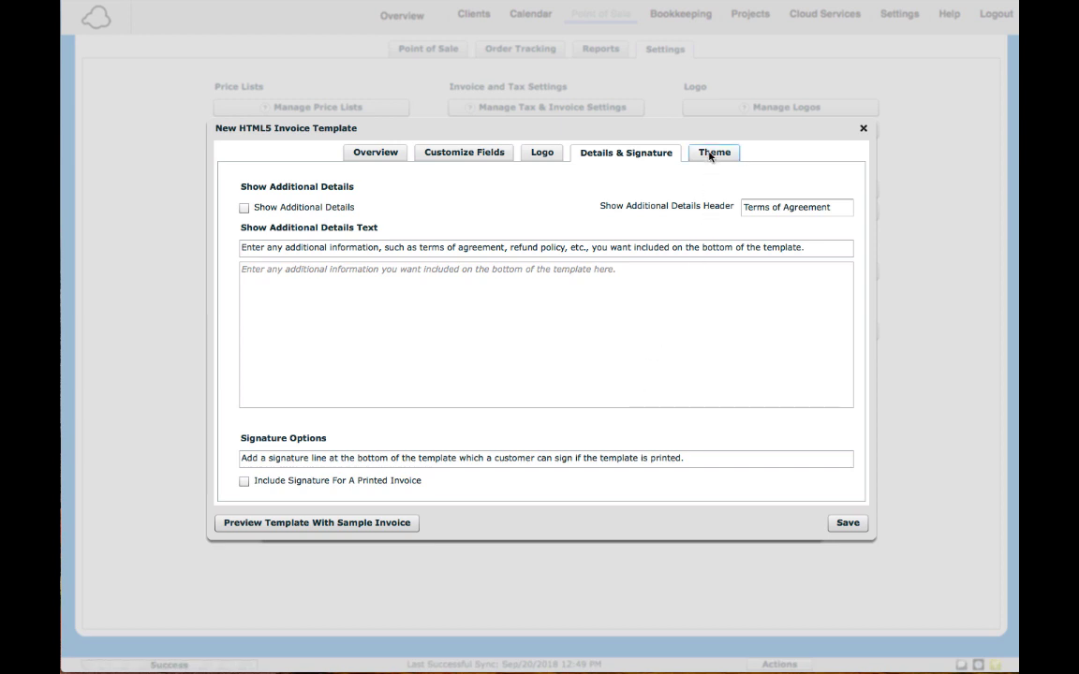
- Set the template's payment button color to teal 17A2B8, then close the template and the template manager
{"action": "left_click", "coordinate": [709, 156]}
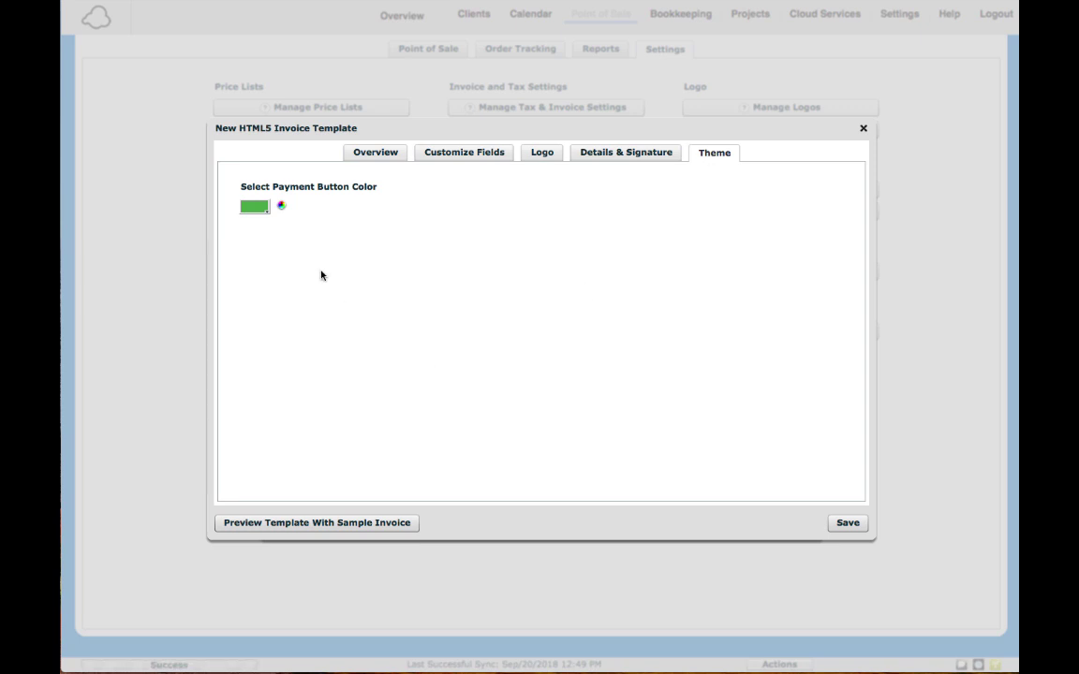
{"action": "left_click", "coordinate": [260, 209]}
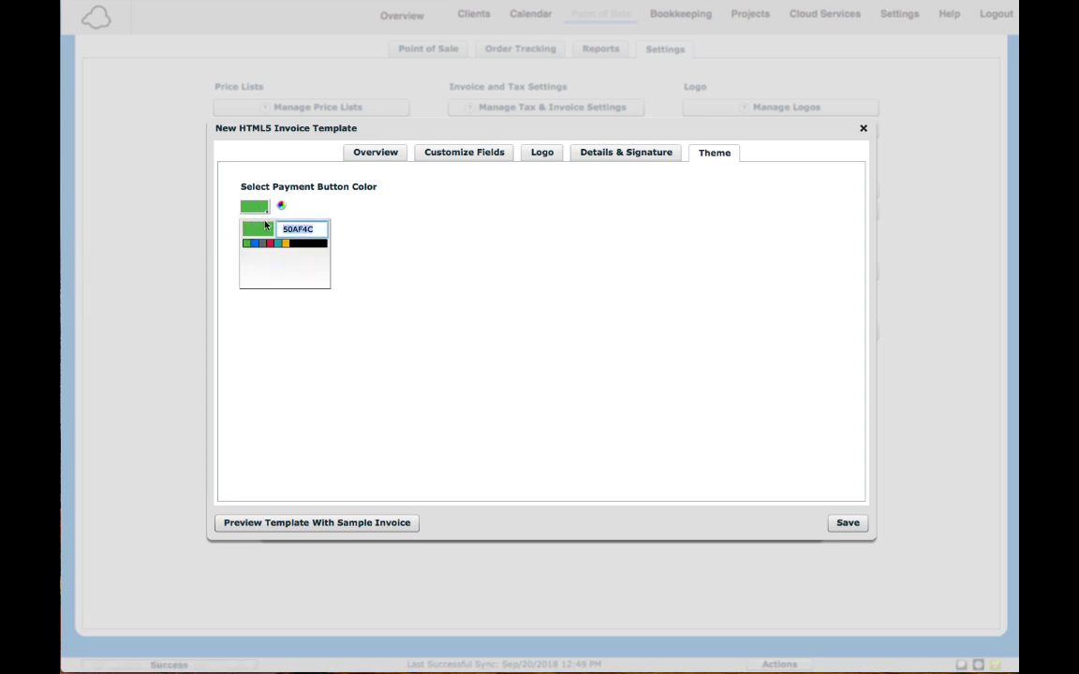
{"action": "left_click", "coordinate": [278, 245]}
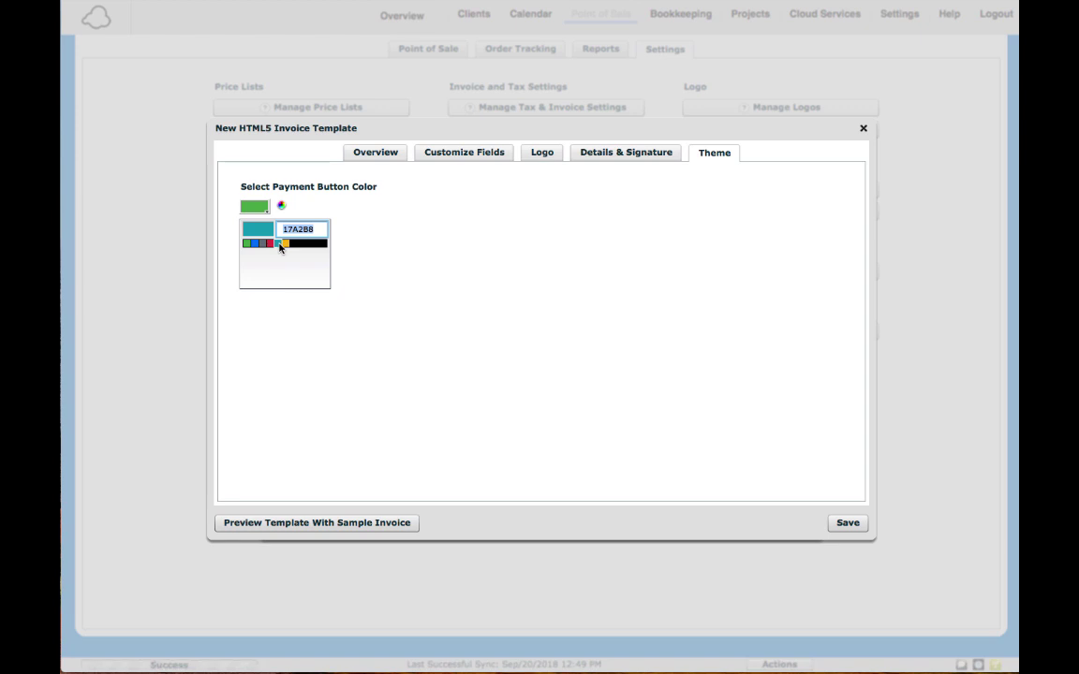
{"action": "left_click", "coordinate": [281, 206]}
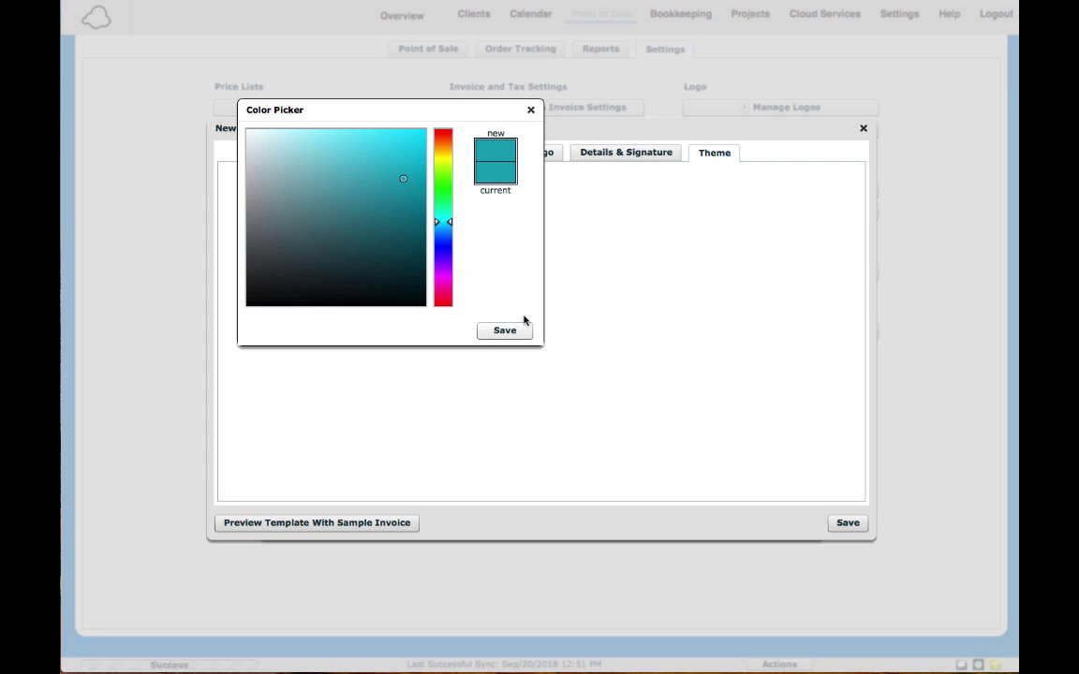
{"action": "left_click", "coordinate": [530, 111]}
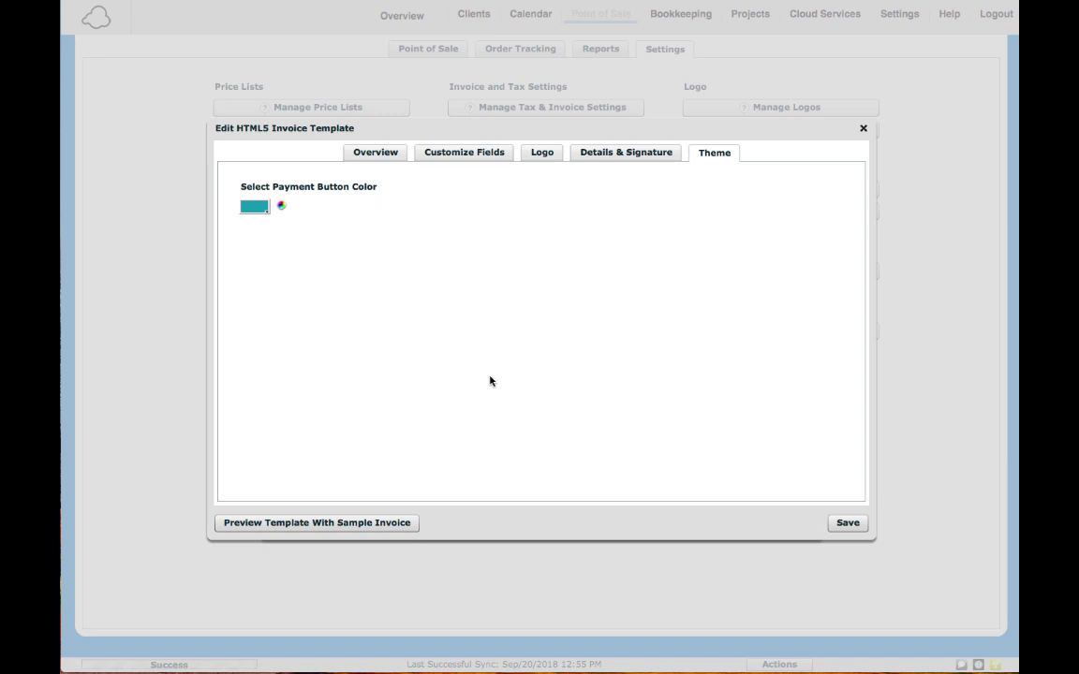
{"action": "left_click", "coordinate": [862, 129]}
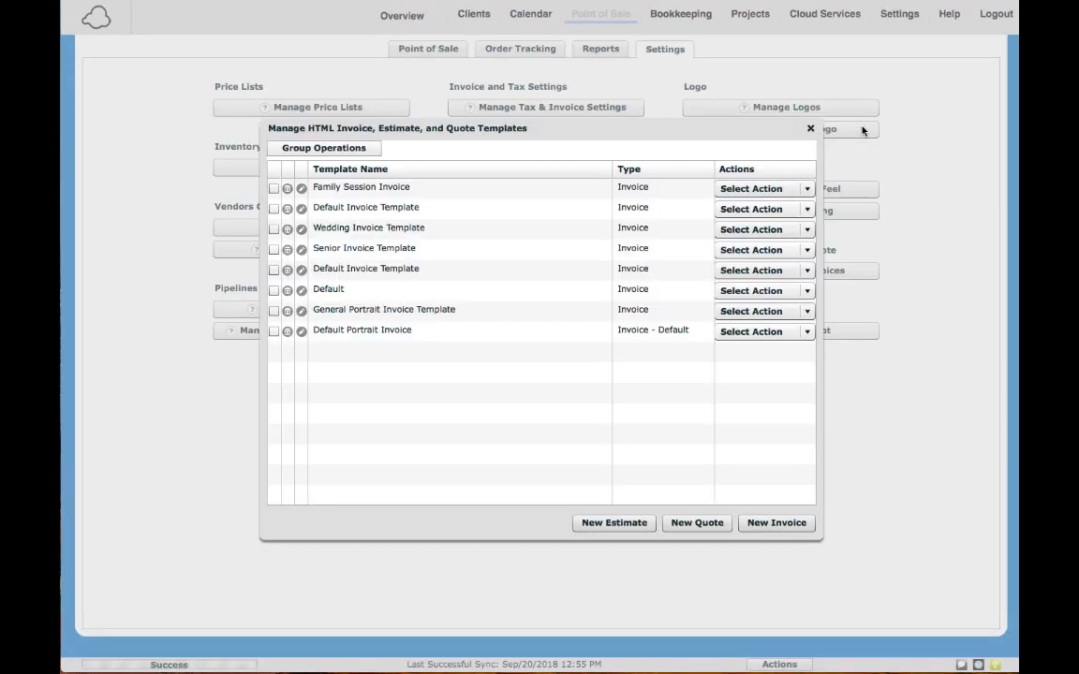
{"action": "left_click", "coordinate": [810, 131]}
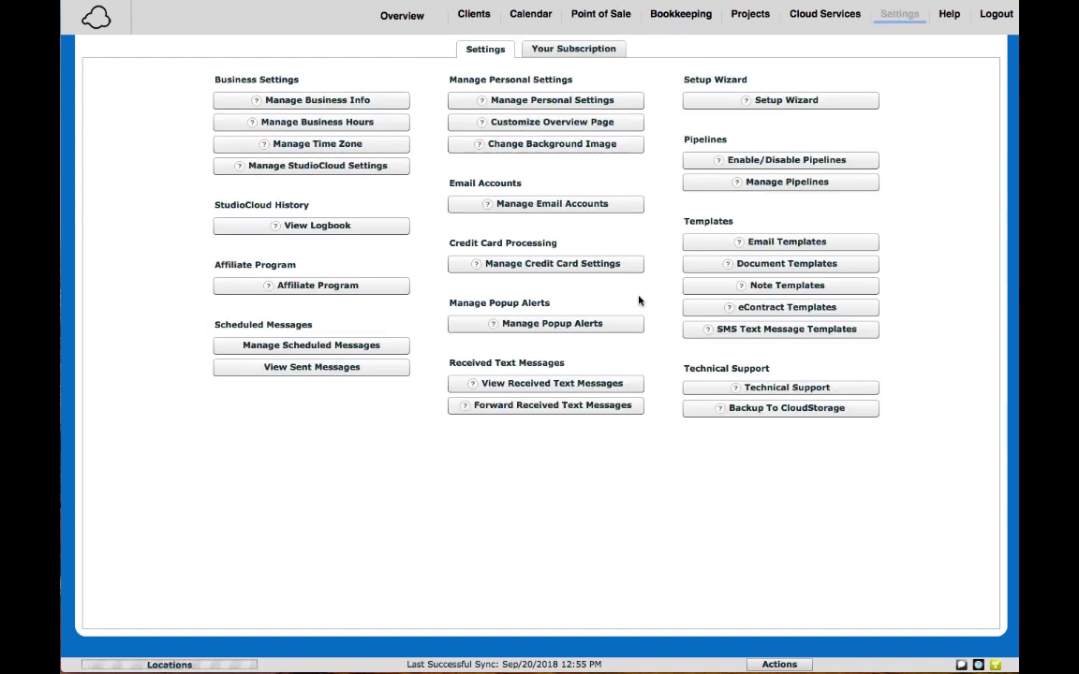
- Set the default print invoice option to Print Using HTML Invoice Template in the StudioCloud settings and save
{"action": "left_click", "coordinate": [319, 165]}
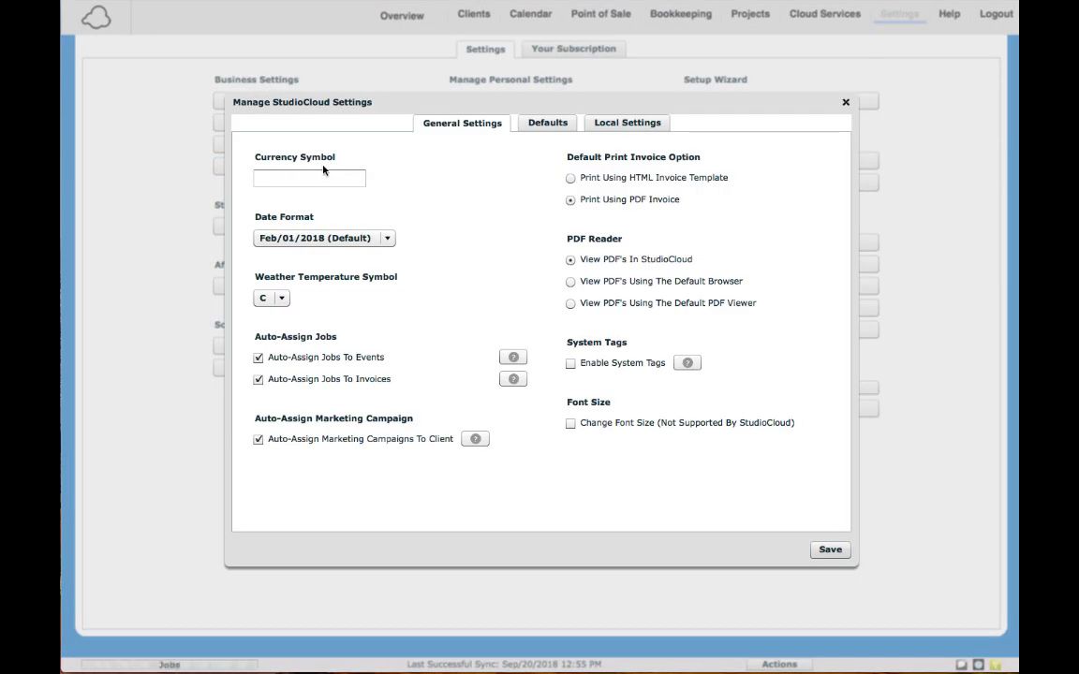
{"action": "left_click", "coordinate": [570, 179]}
{"action": "left_click", "coordinate": [832, 553]}
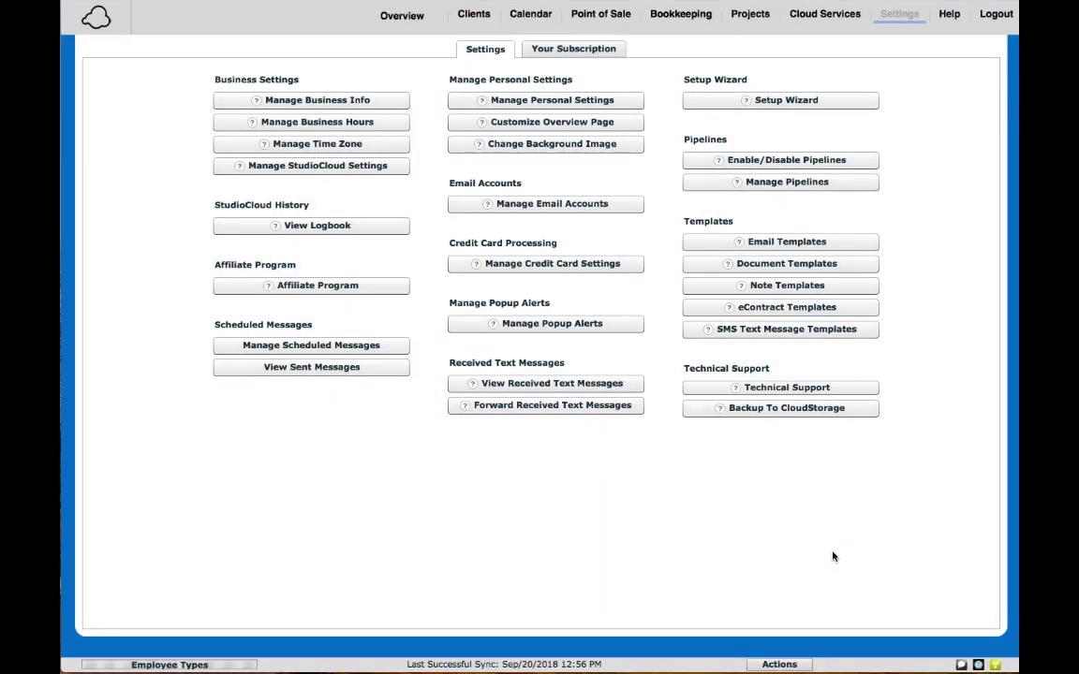